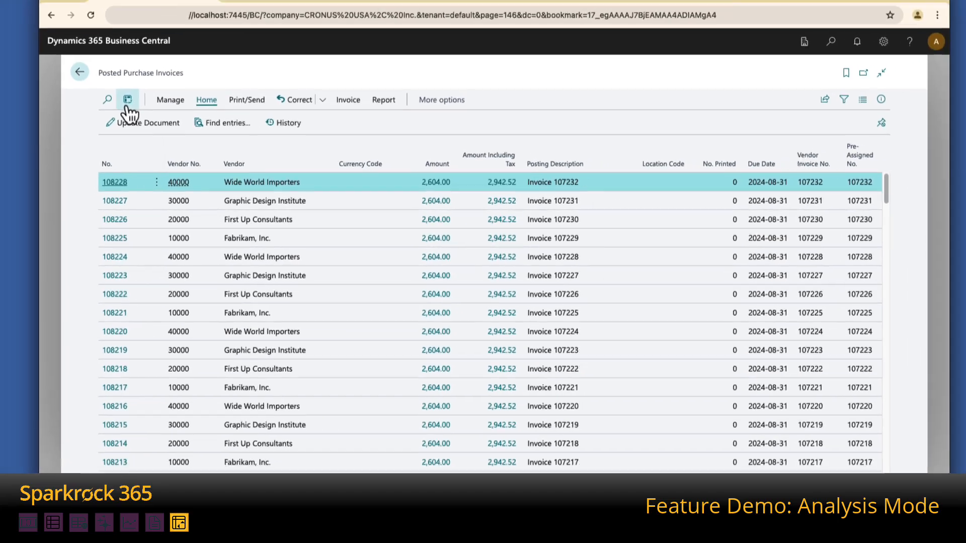
Switch the posted purchase invoices list to analysis mode and select the Amount cells of invoices 108007 to 108003 for summary statistics.
left_click(97, 83)
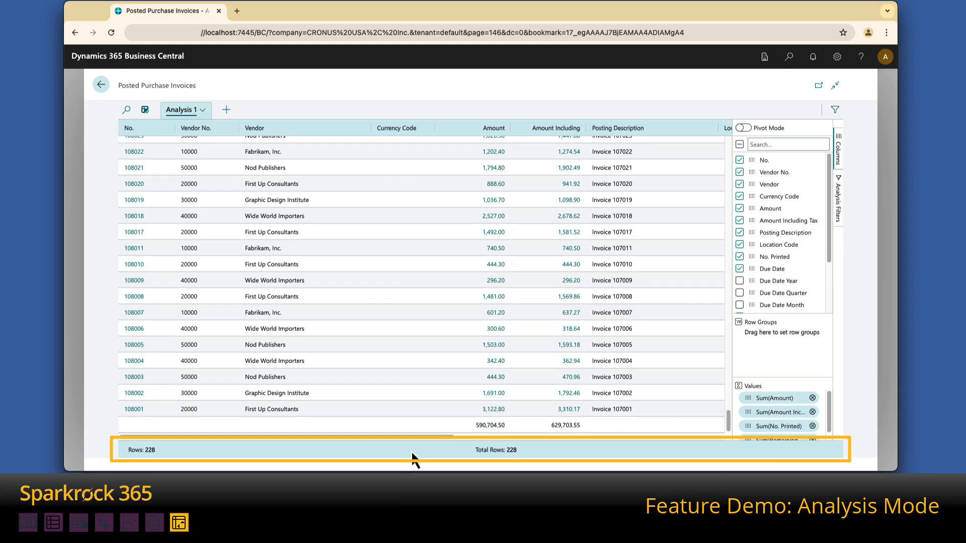
left_click_drag(472, 312, 473, 373)
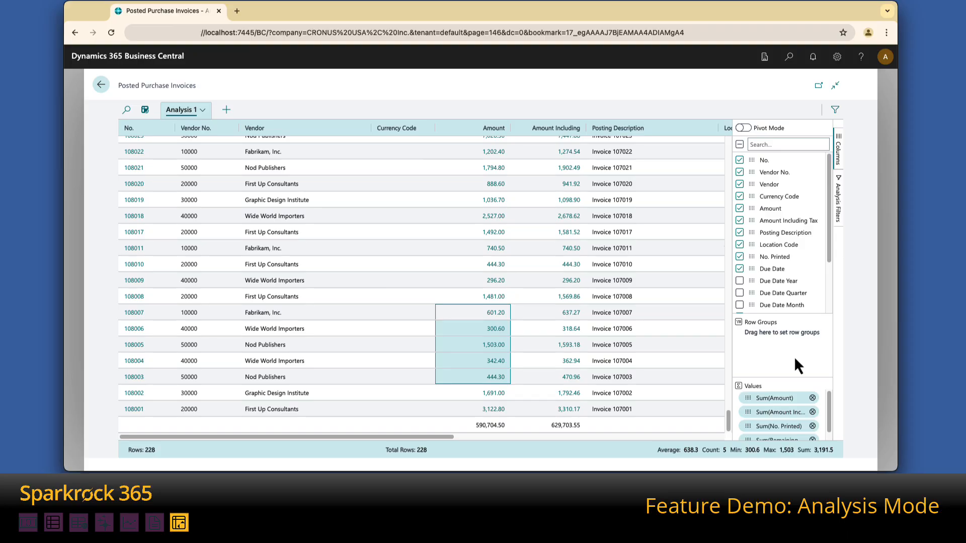
Hide all columns of the analysis except No., Amount and Posting Description.
left_click(739, 145)
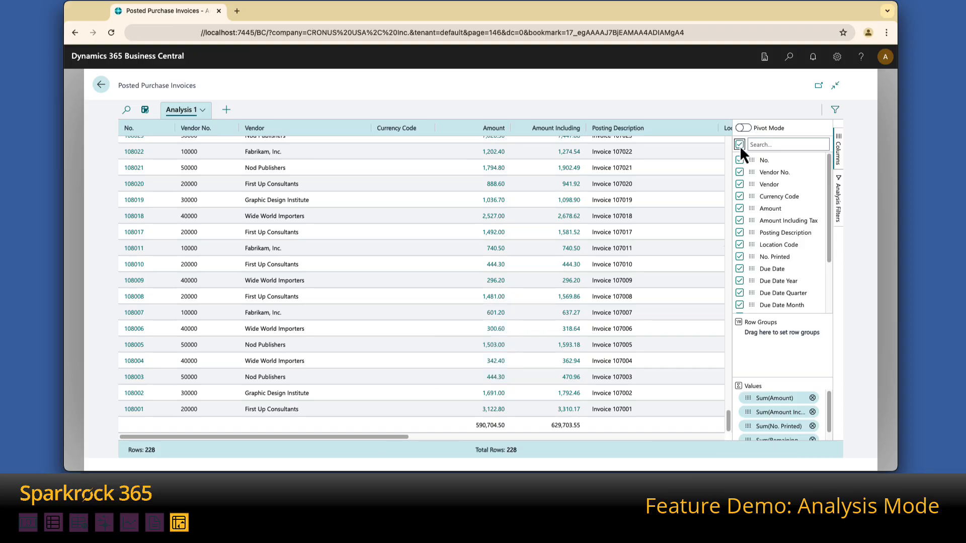
left_click(740, 145)
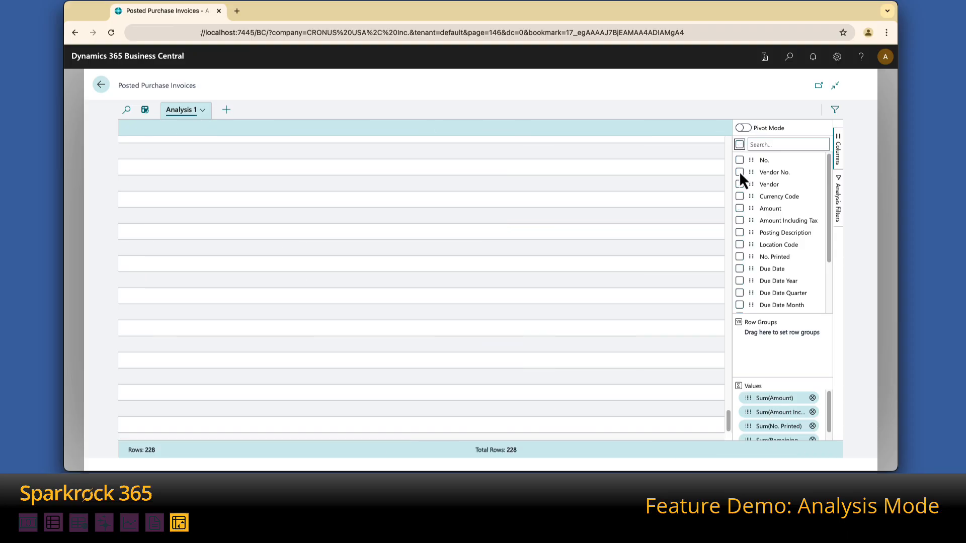
left_click(740, 160)
left_click(740, 209)
left_click(740, 233)
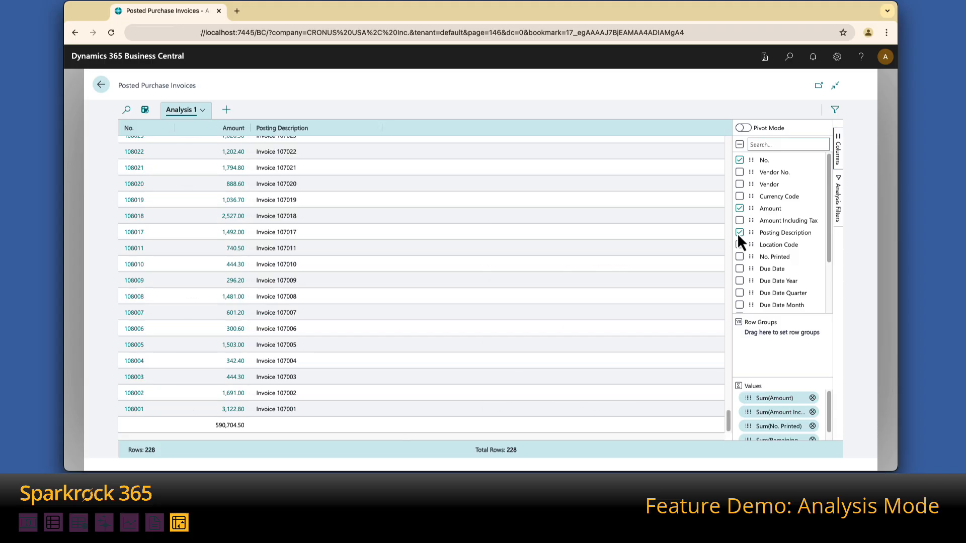
Reset the column selection and show only No., Vendor, Amount, Due Date, Due Date Year, Due Date Month and Remaining Amount.
left_click(739, 144)
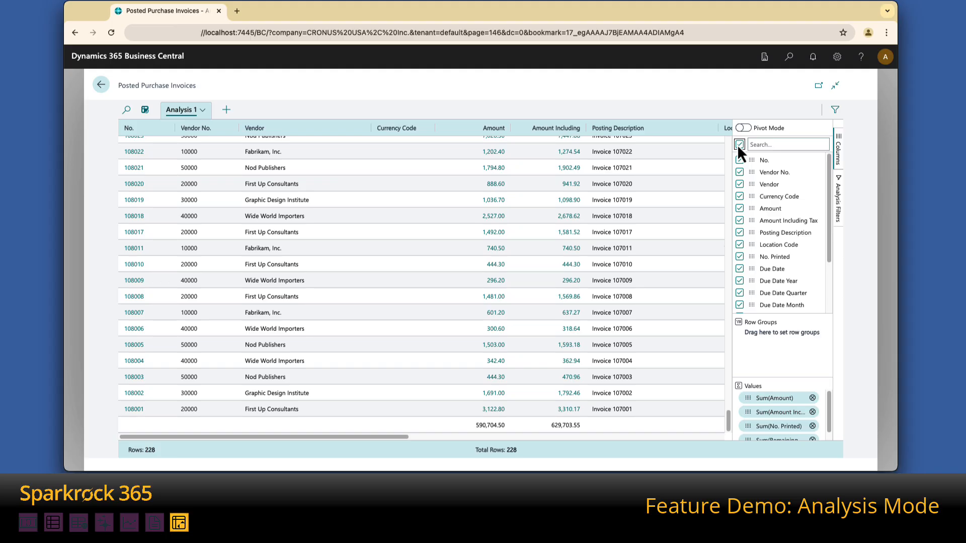
left_click(739, 144)
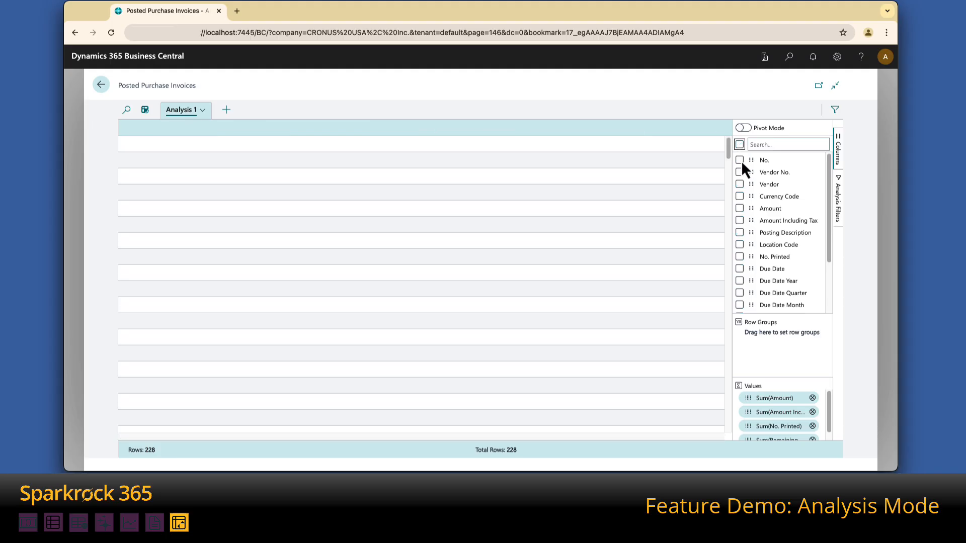
left_click(740, 160)
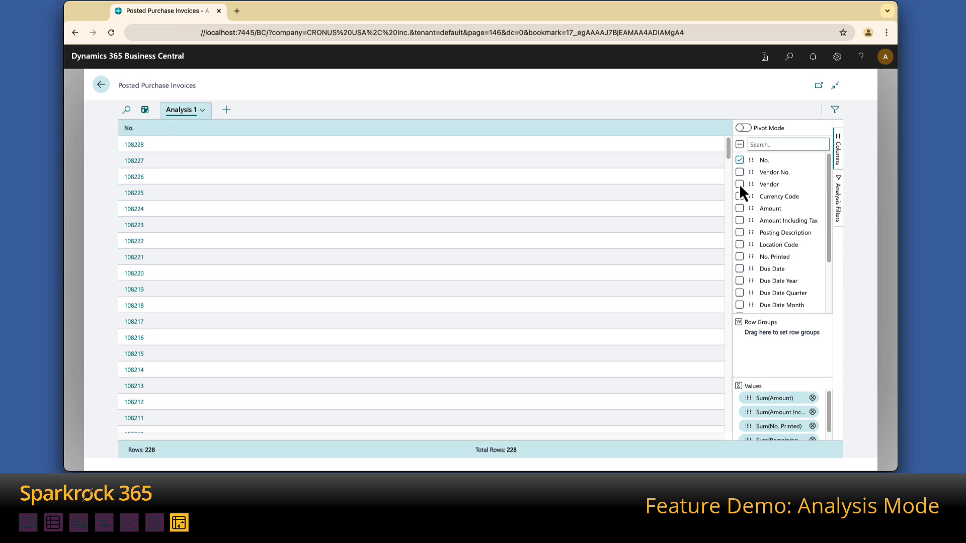
left_click(738, 183)
left_click(769, 209)
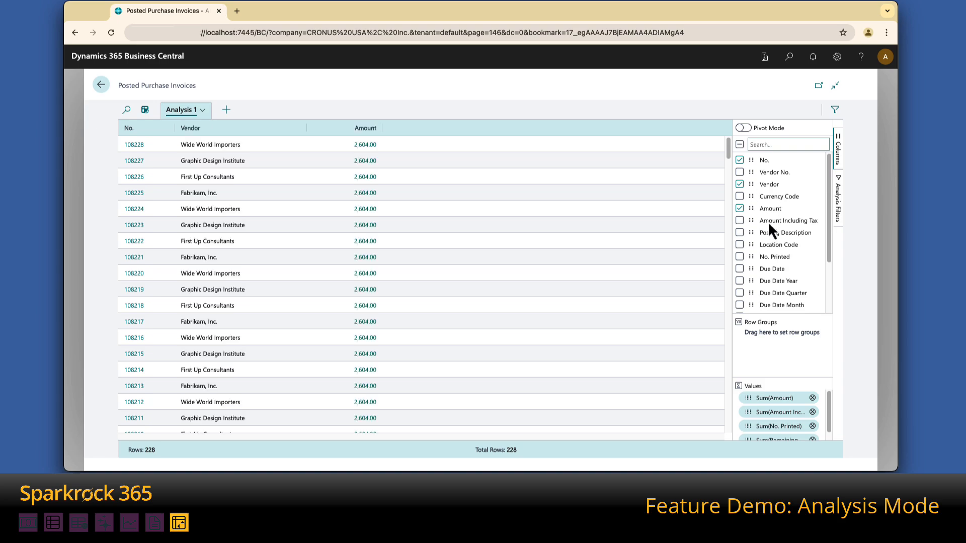
left_click(770, 267)
scroll(770, 269, "down", 3)
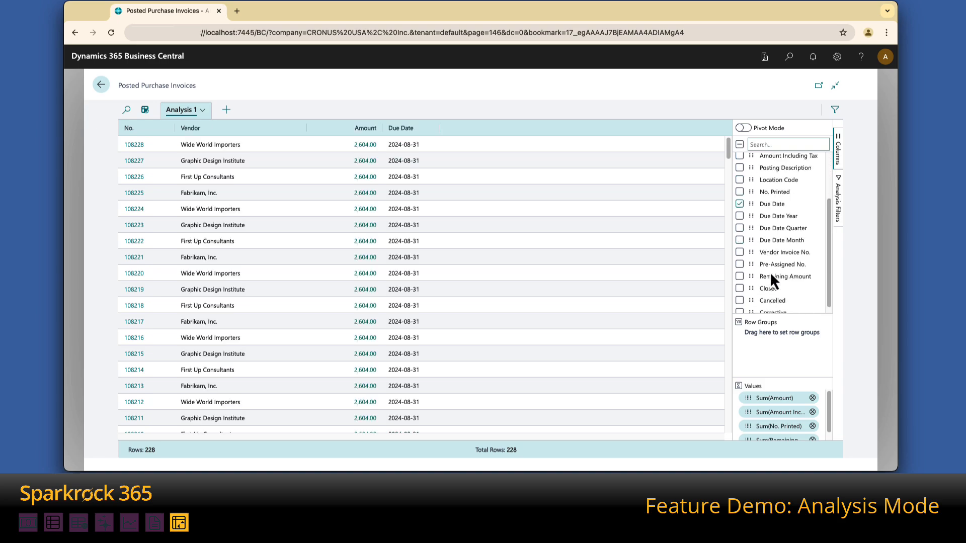
left_click(772, 290)
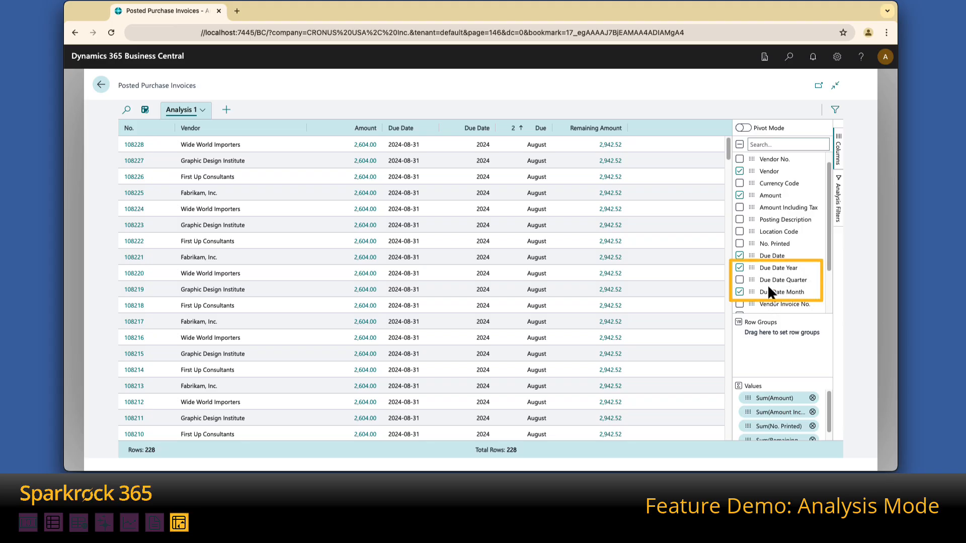
Group the rows by Due Date Year, Due Date Month and Vendor, and place the Due Date column directly after No.
left_click_drag(768, 267, 749, 347)
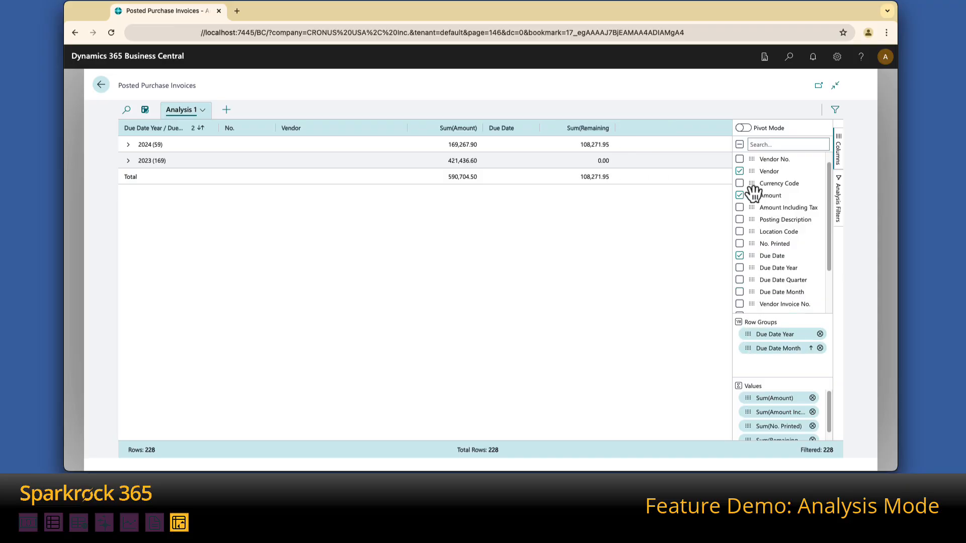
left_click_drag(757, 180, 747, 363)
left_click_drag(394, 132, 287, 130)
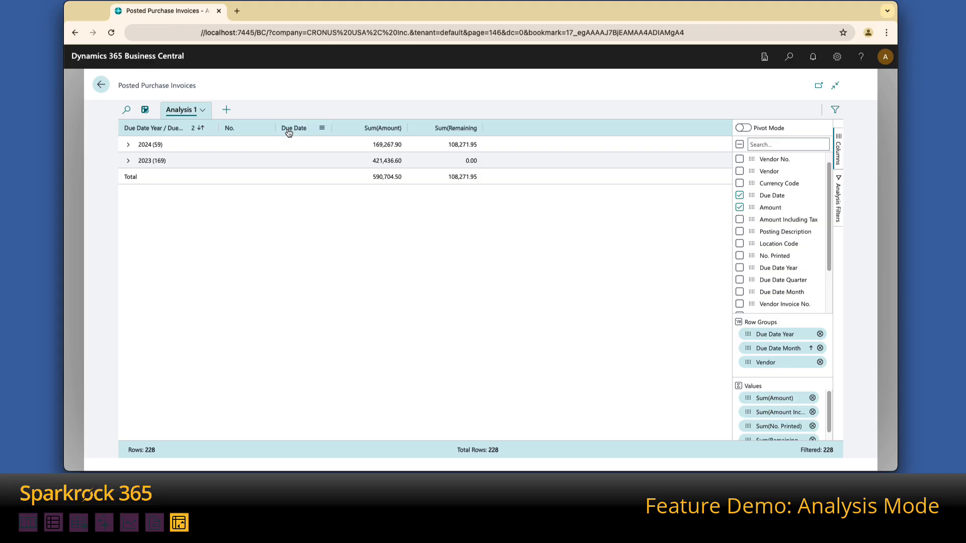
Expand the 2024, August and Wide World Importers groups to inspect the individual invoices.
left_click(127, 145)
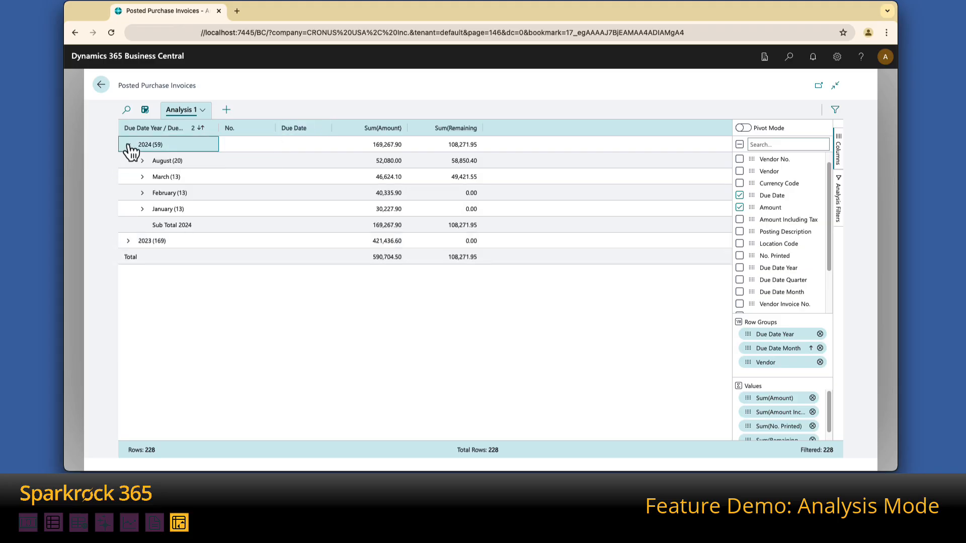
left_click(142, 161)
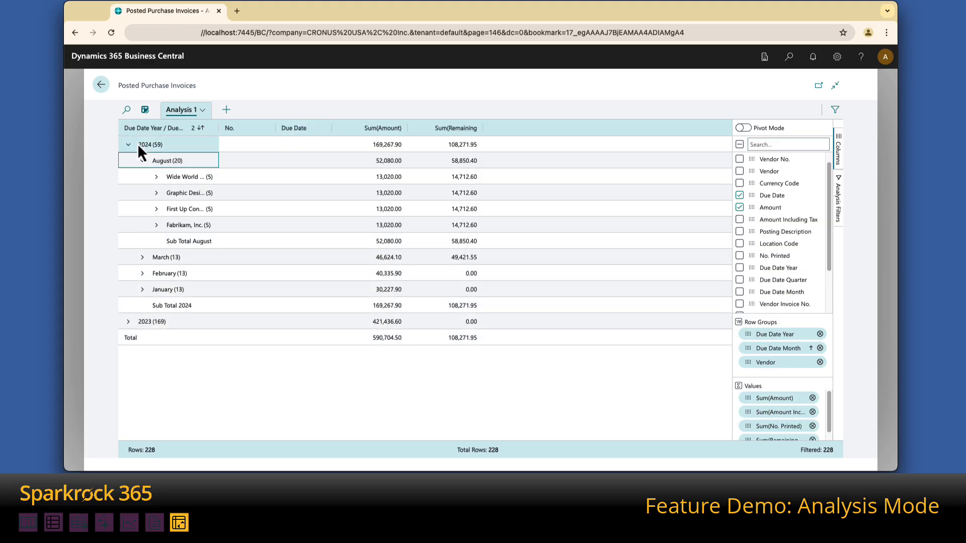
left_click(157, 178)
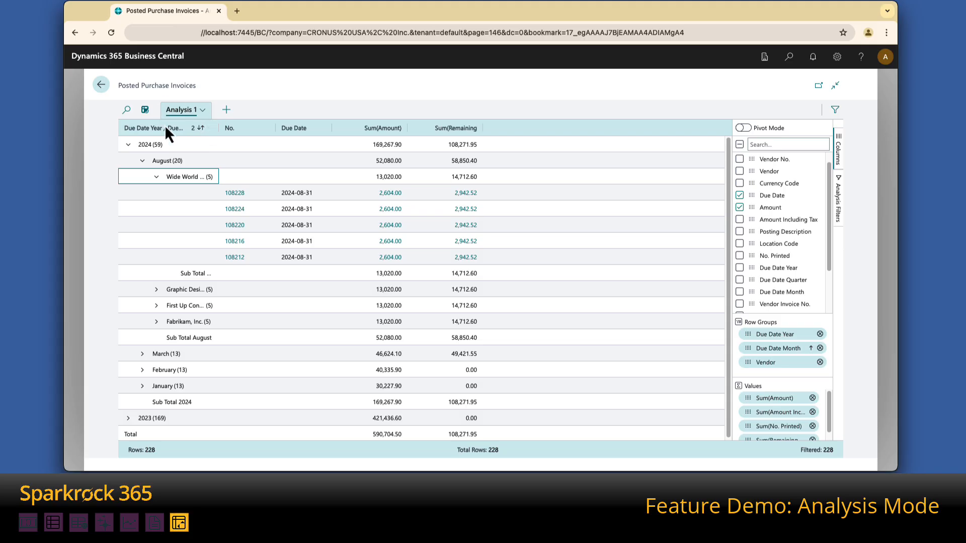
Rename the Analysis 1 tab as By Due Date.
left_click(202, 110)
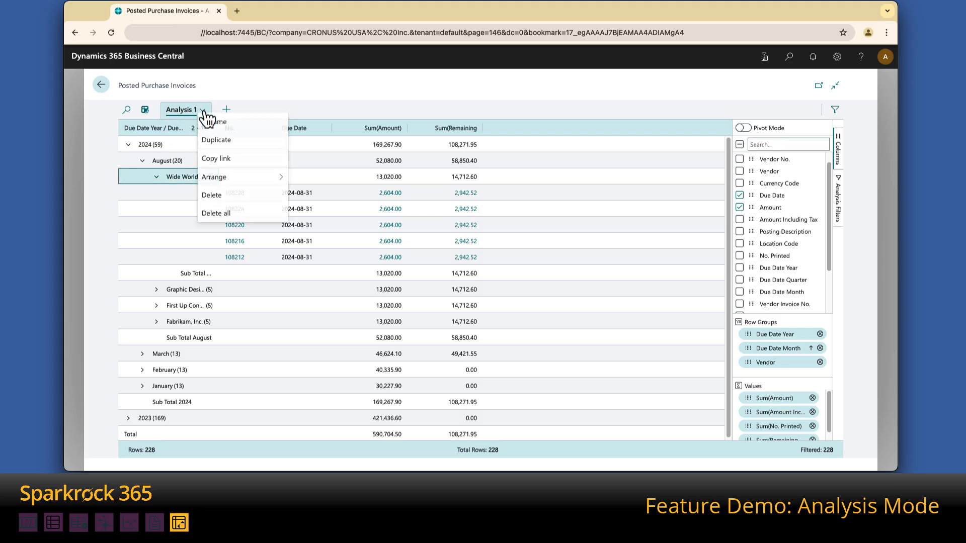
left_click(211, 124)
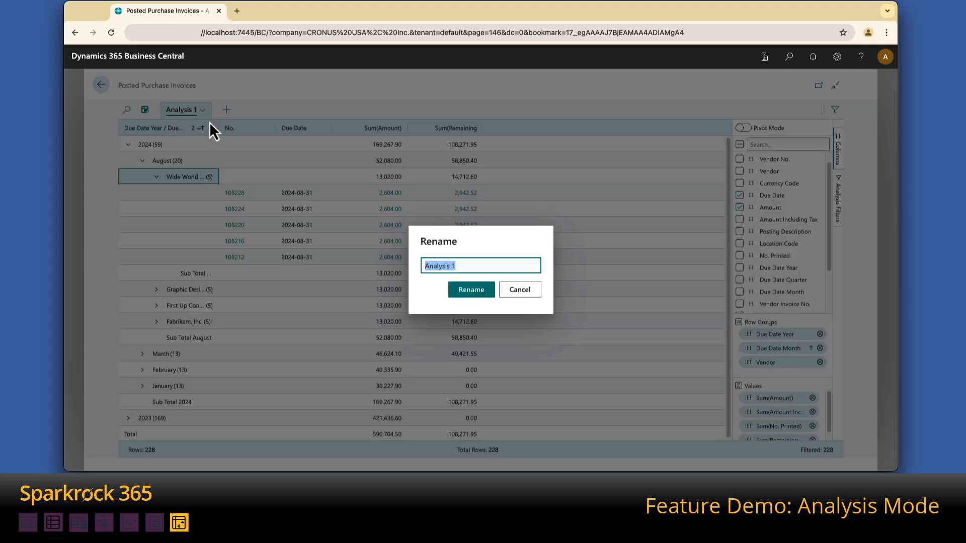
type("By Due Date")
key("Return")
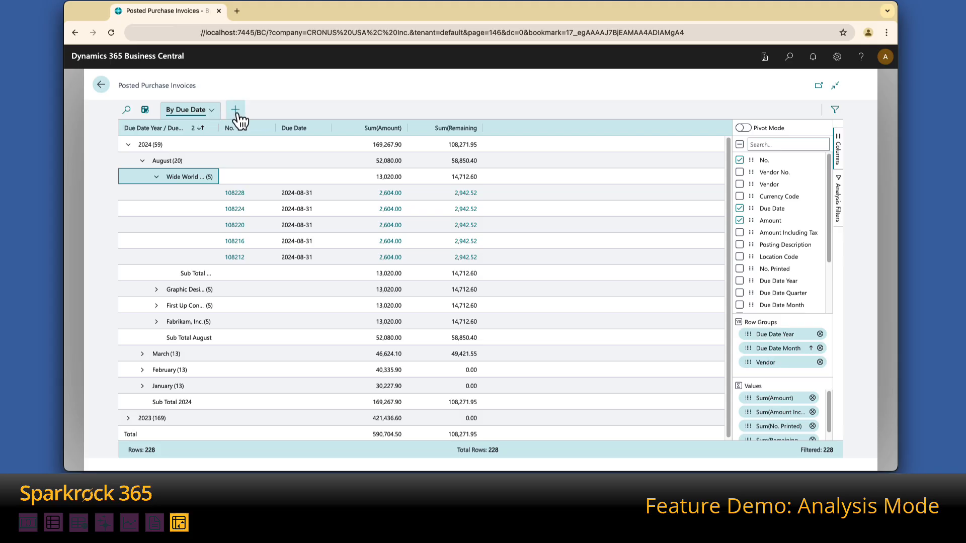
Duplicate the By Due Date analysis and rename the copy as Remaining.
left_click(212, 111)
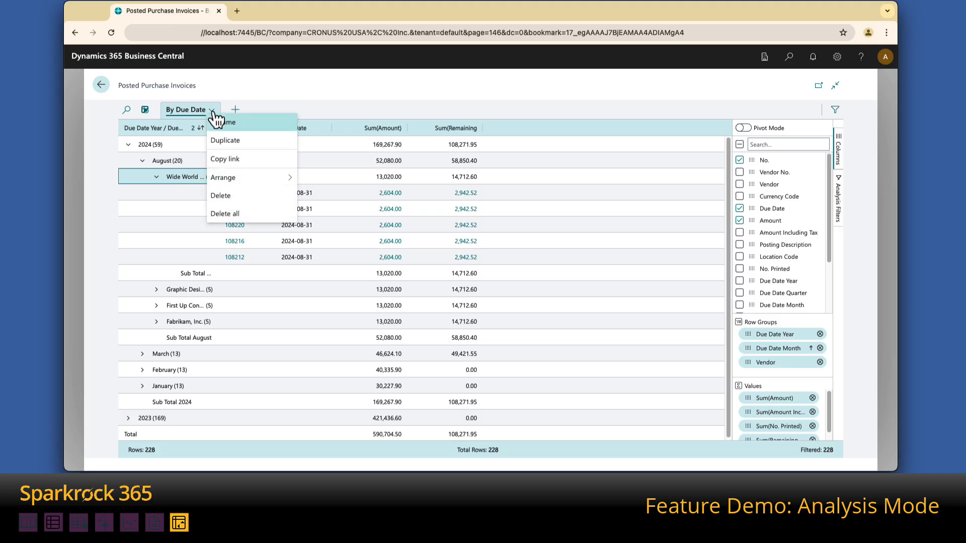
left_click(234, 144)
left_click(295, 110)
left_click(300, 124)
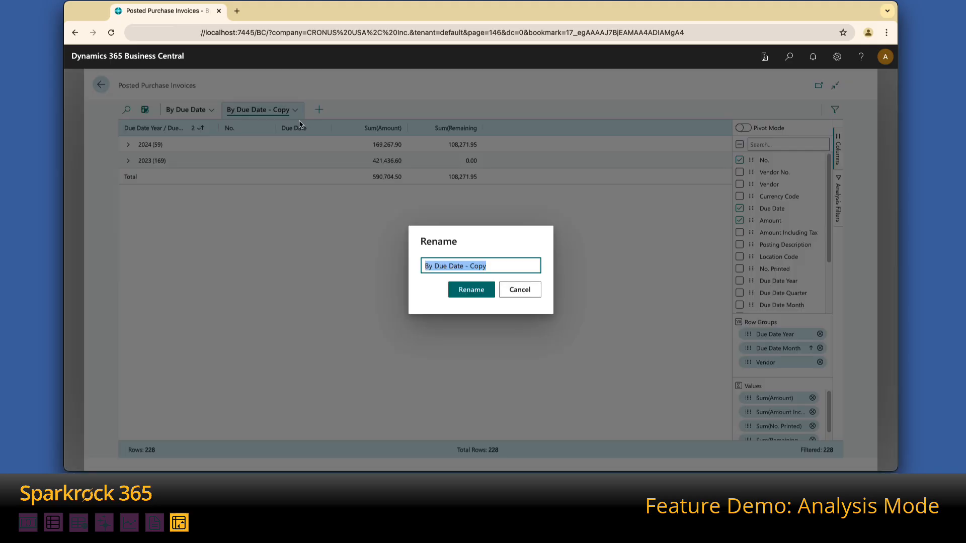
type("Remaining")
key("Return")
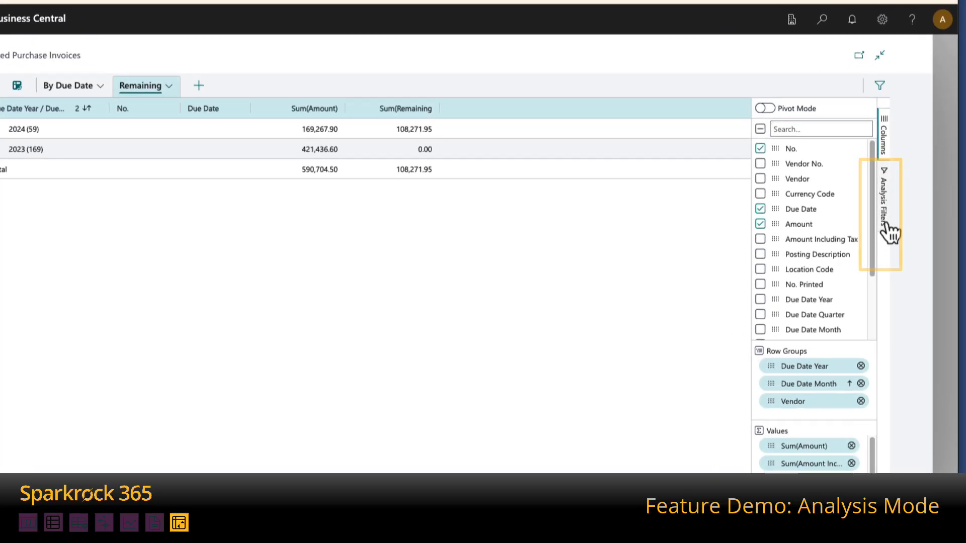
Add an analysis filter so that only invoices with a Remaining Amount greater than 0 are included.
left_click(887, 223)
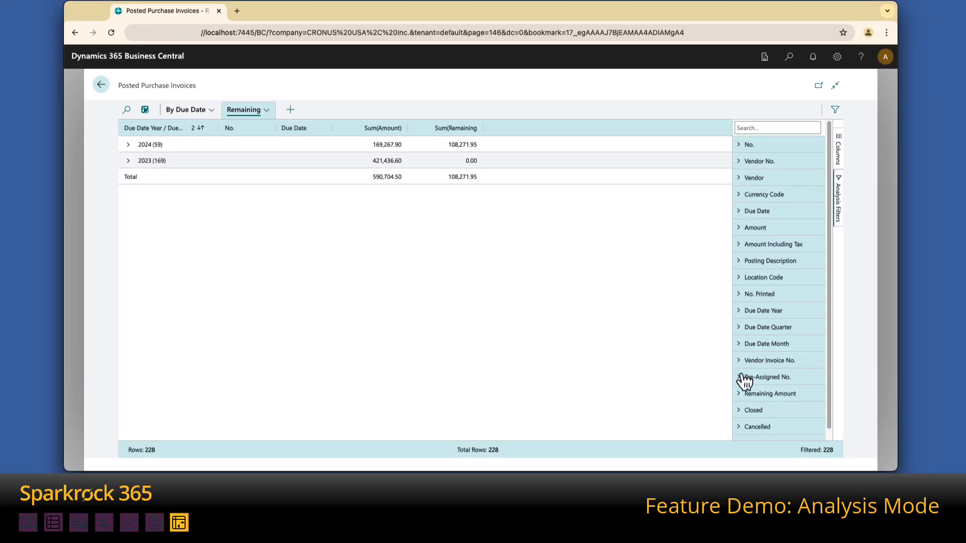
left_click(747, 394)
scroll(753, 410, "down", 1)
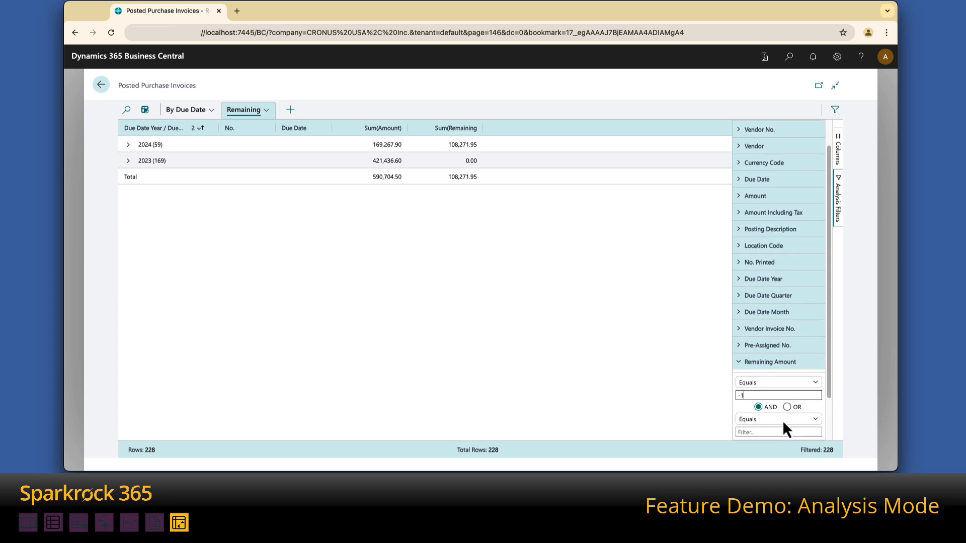
left_click(791, 395)
type("-1")
left_click(790, 387)
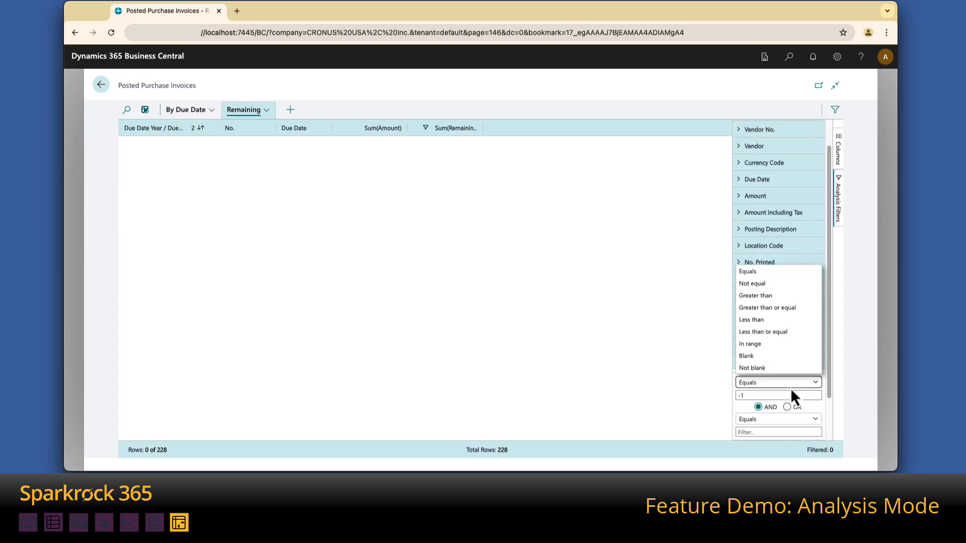
left_click(783, 295)
double_click(765, 396)
type("0")
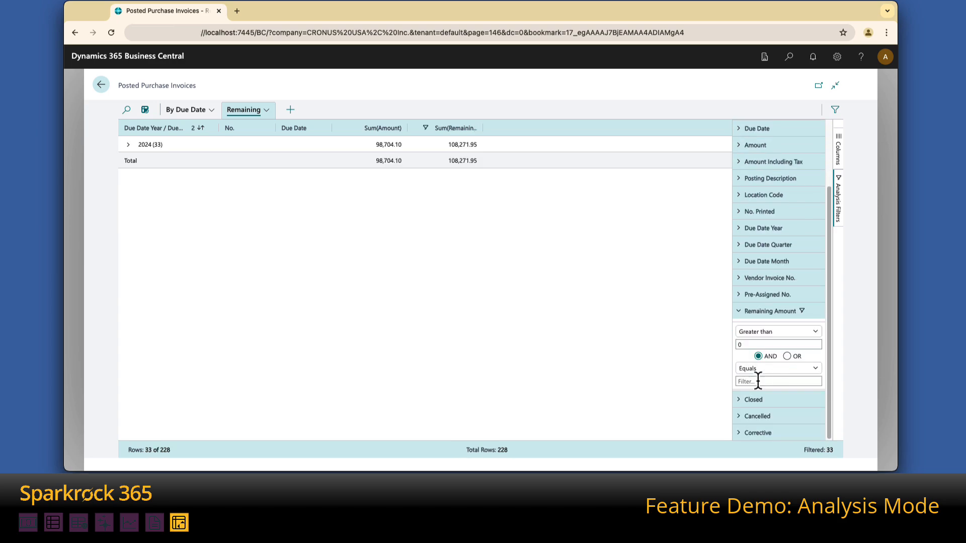
Exclude closed and cancelled invoices by deselecting Yes in the Closed and Cancelled analysis filters.
left_click(746, 400)
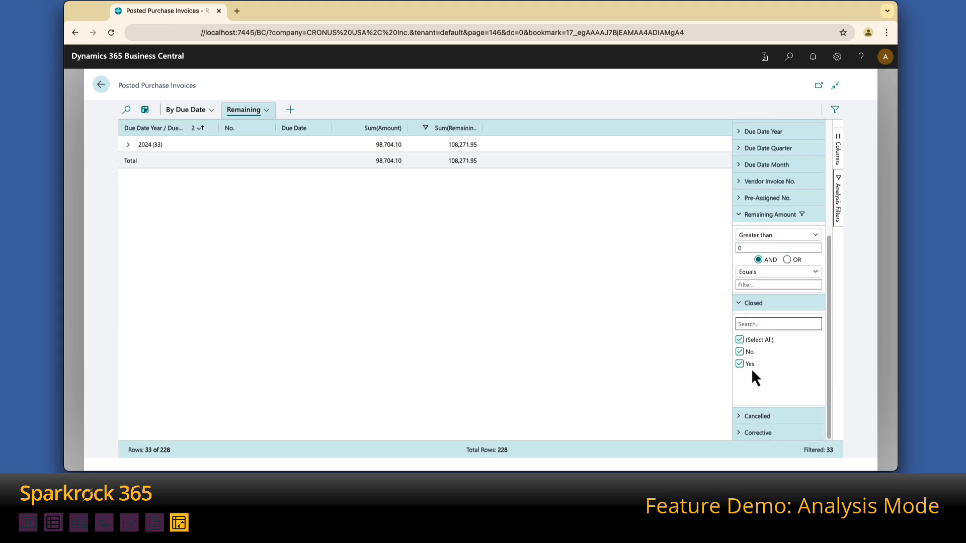
left_click(740, 363)
left_click(745, 415)
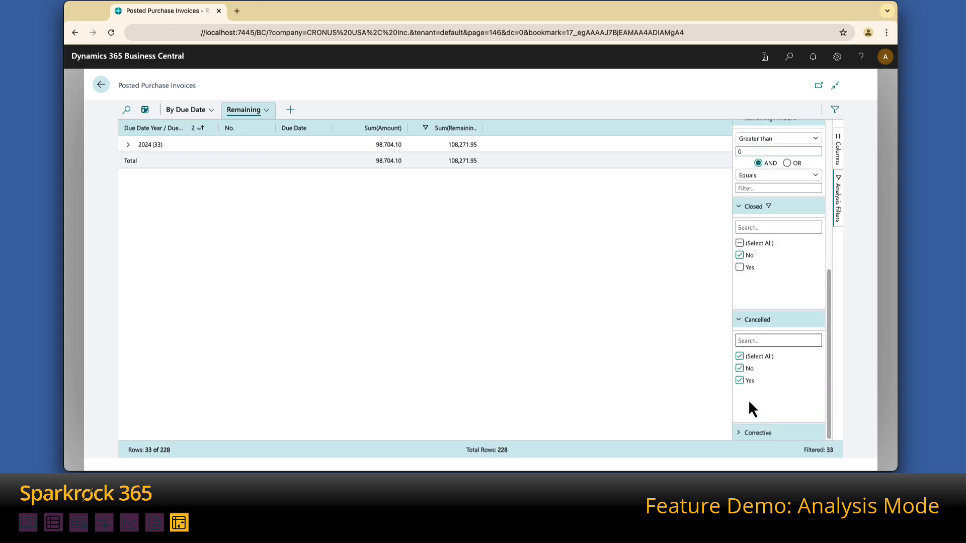
left_click(739, 380)
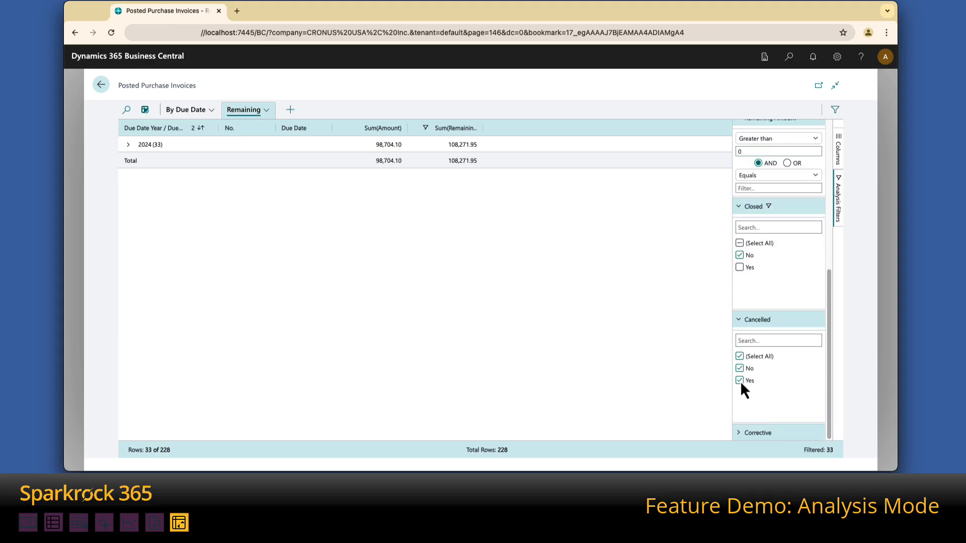
Return to the column settings and expand the 2024 and August groups to review the filtered vendor amounts.
left_click(840, 161)
left_click(129, 145)
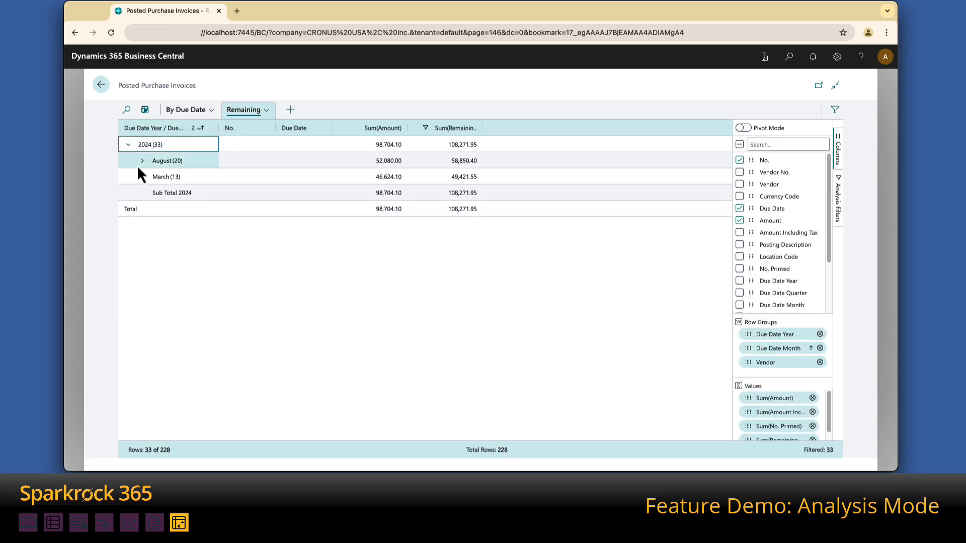
left_click(144, 166)
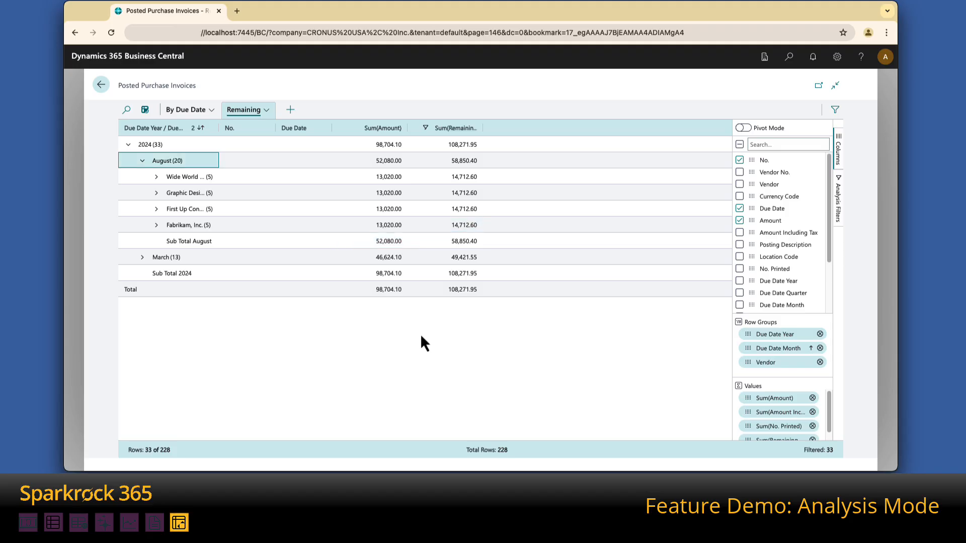
Leave analysis mode for the regular invoice list and re-enter it to check the saved analyses.
left_click(145, 110)
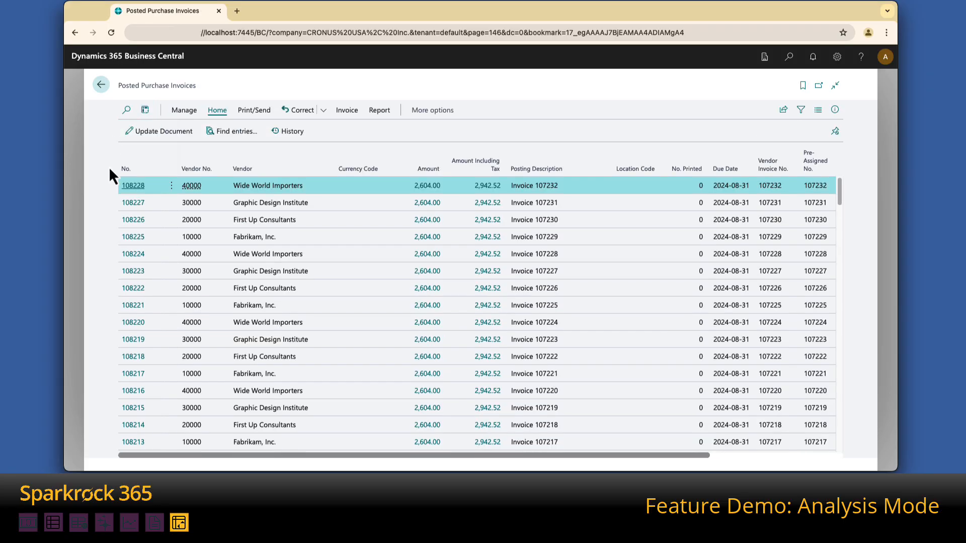
left_click(144, 110)
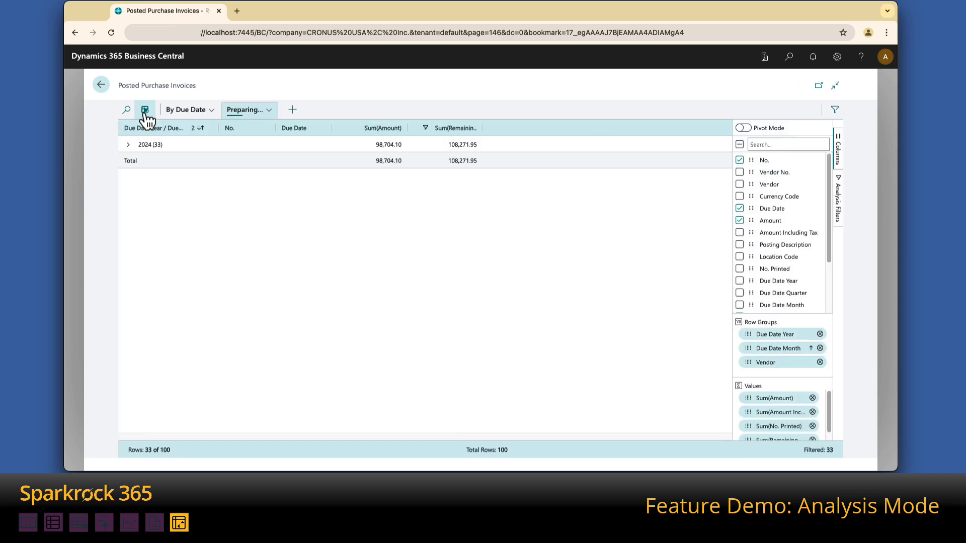
Switch to the By Due Date analysis and copy its link.
left_click(199, 110)
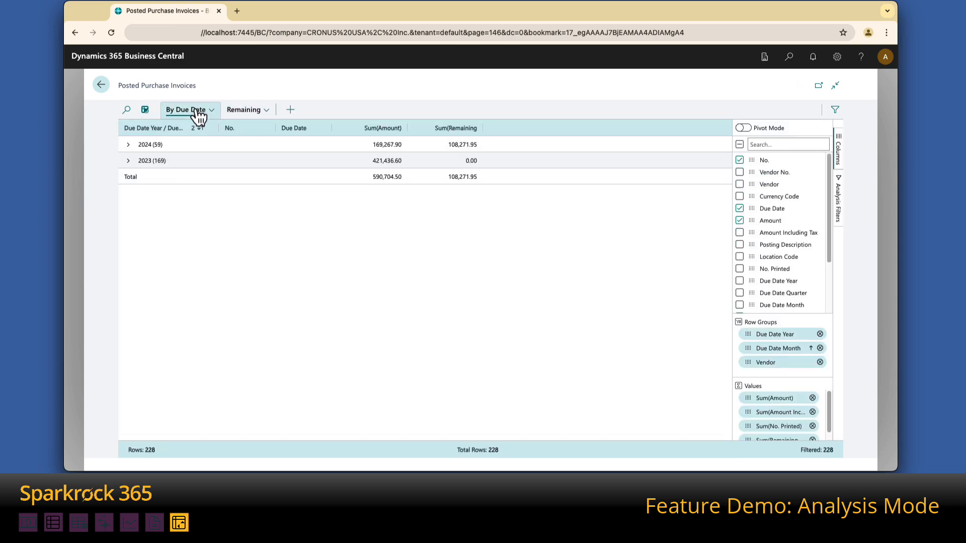
left_click(211, 111)
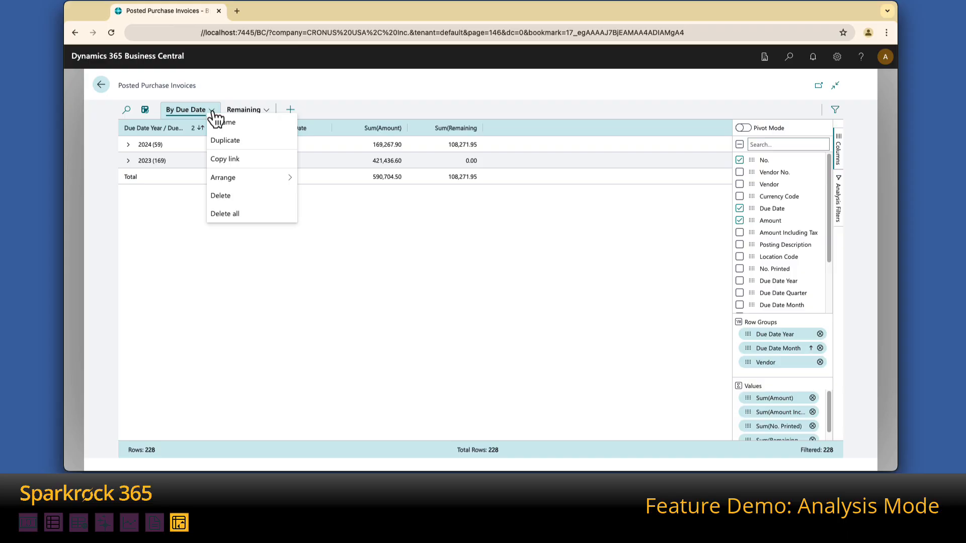
left_click(272, 159)
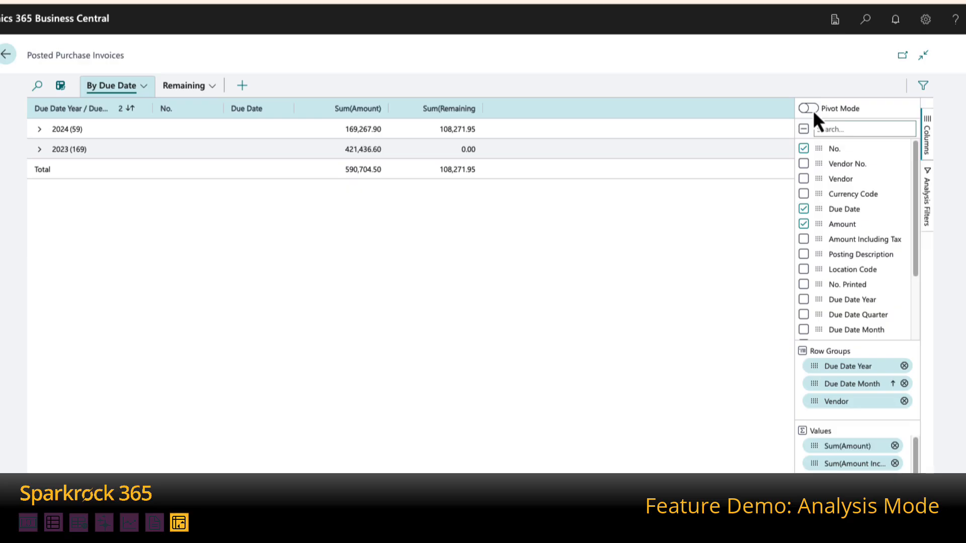
Turn on Pivot Mode, make Due Date Year and Due Date Month column labels instead of row groups, and check the 2023 monthly breakdown.
left_click(813, 110)
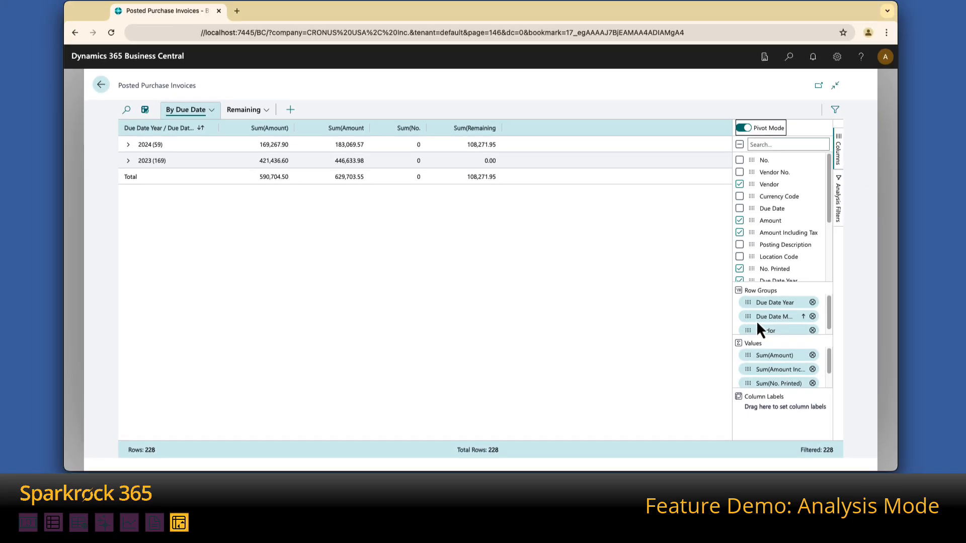
left_click_drag(752, 307, 748, 410)
left_click_drag(750, 298, 748, 422)
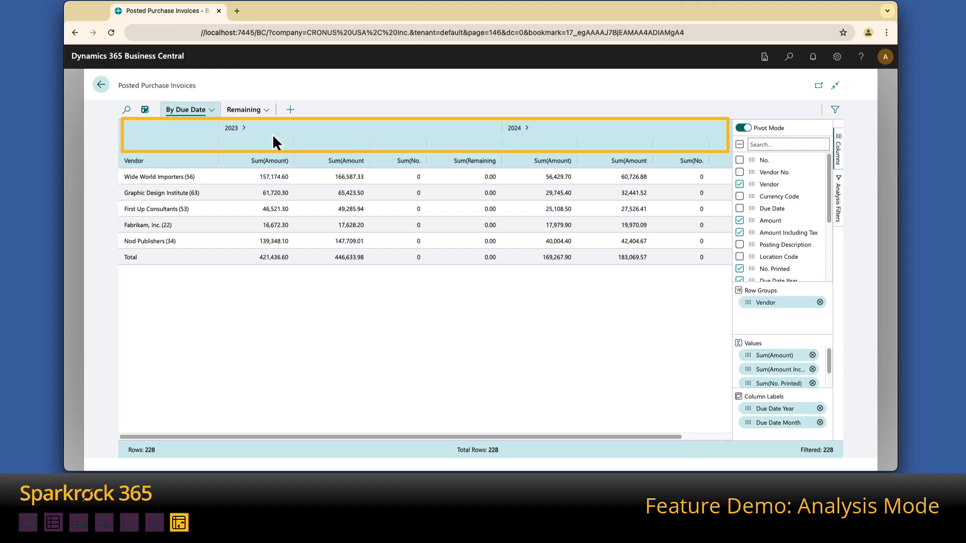
left_click(244, 127)
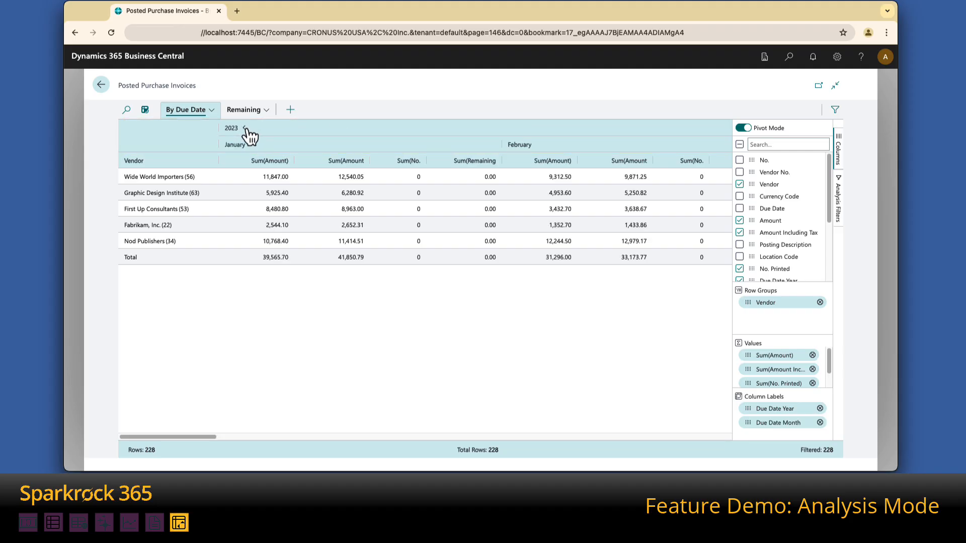
left_click(245, 128)
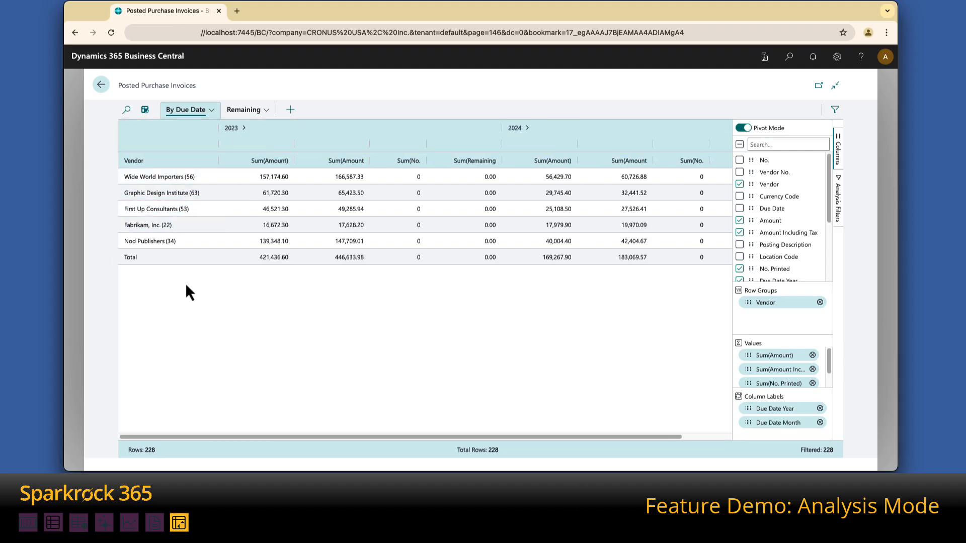
Freeze the Vendor column on the left and check it while browsing across the pivot columns.
left_click(209, 161)
mouse_move(260, 179)
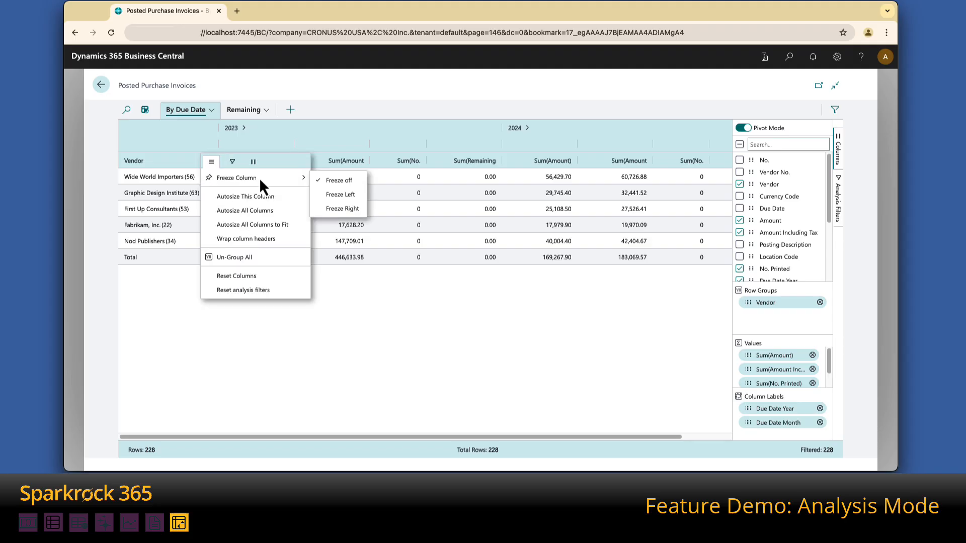
left_click(339, 195)
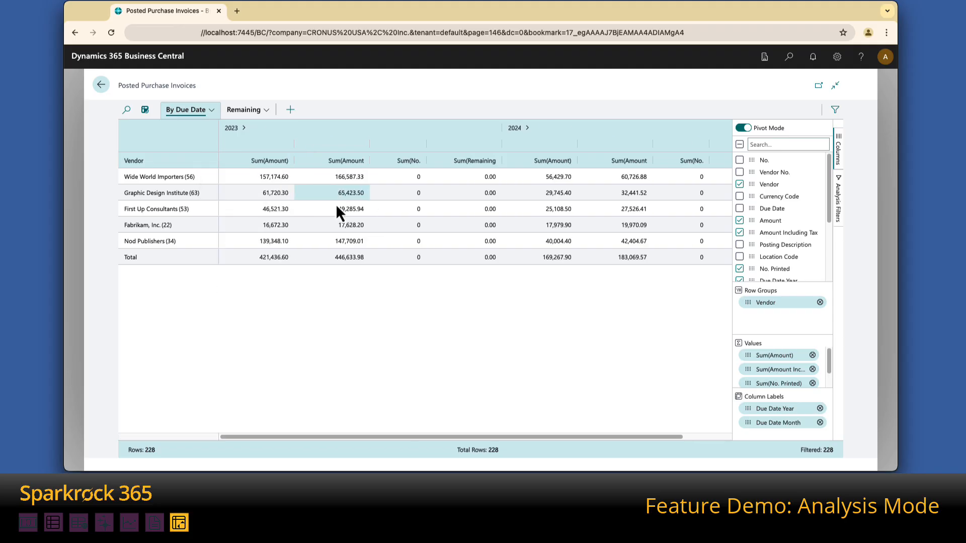
left_click_drag(267, 437, 218, 433)
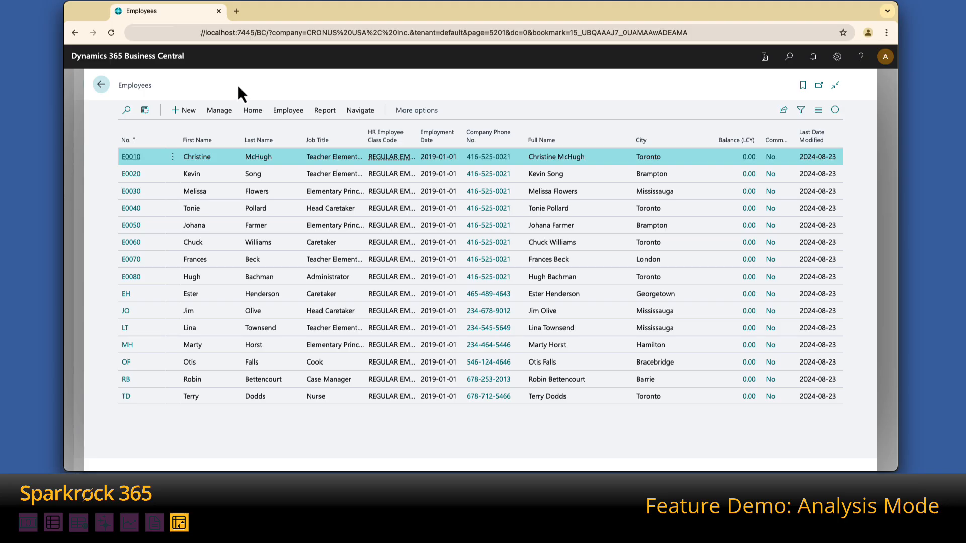
Open the Employees list in analysis mode.
left_click(145, 110)
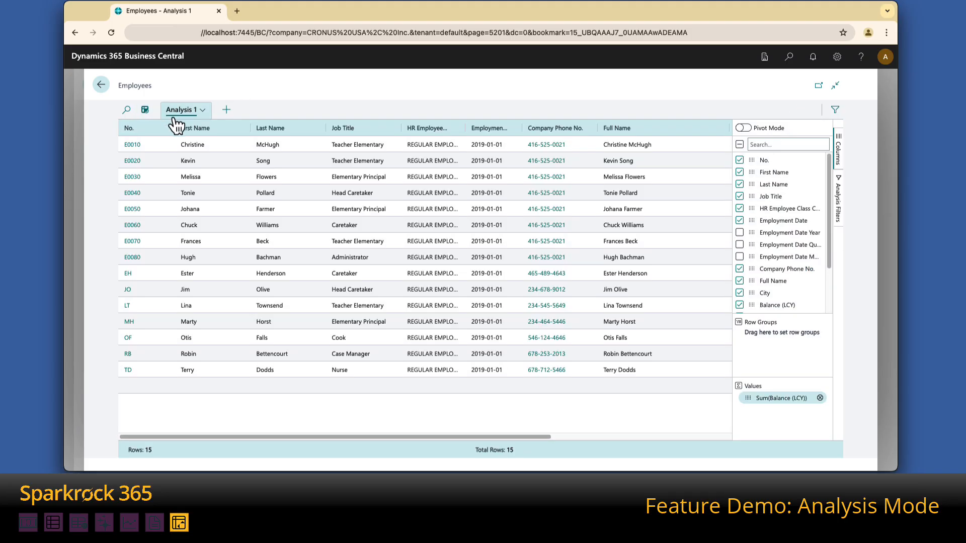
scroll(765, 252, "down", 2)
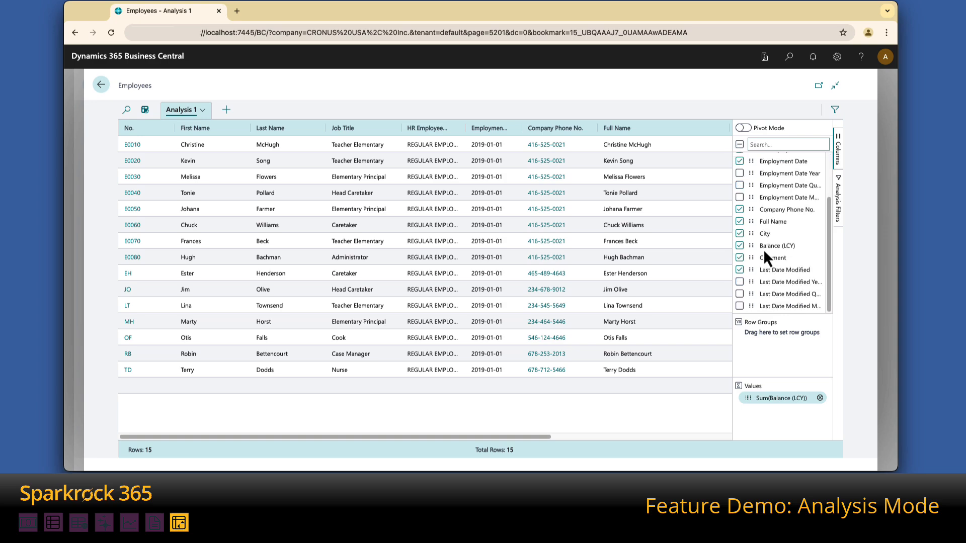
left_click_drag(780, 330, 781, 332)
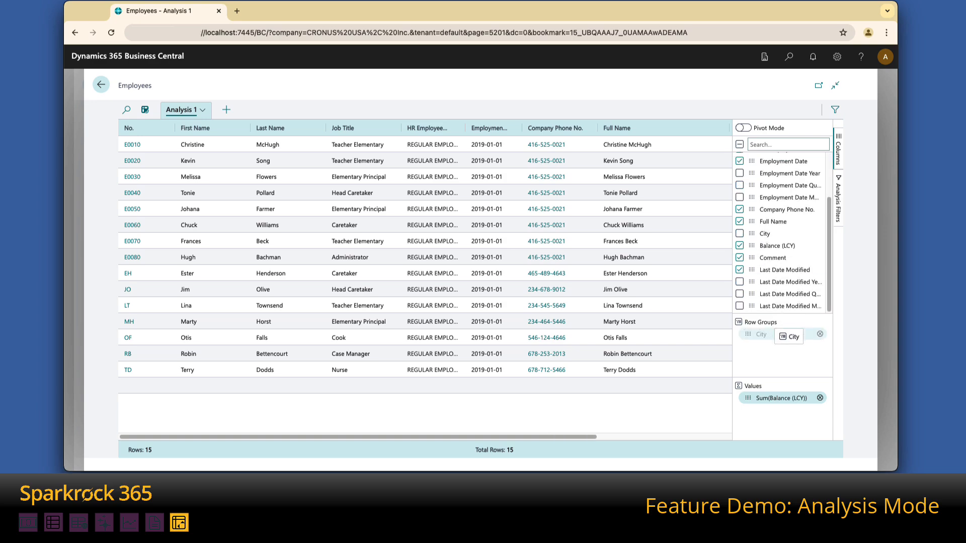
left_click(820, 332)
Group the employee rows by Job Title.
scroll(779, 274, "up", 3)
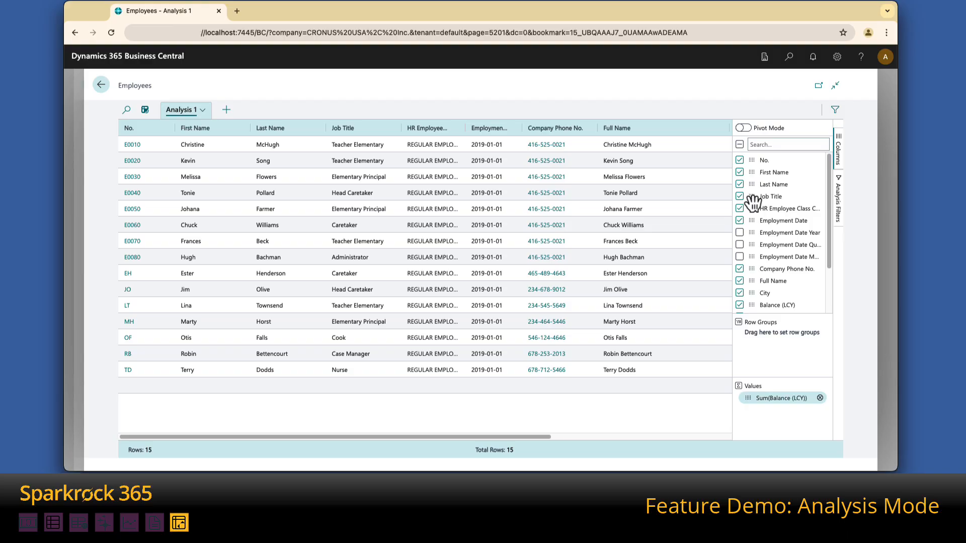
left_click_drag(753, 203, 768, 336)
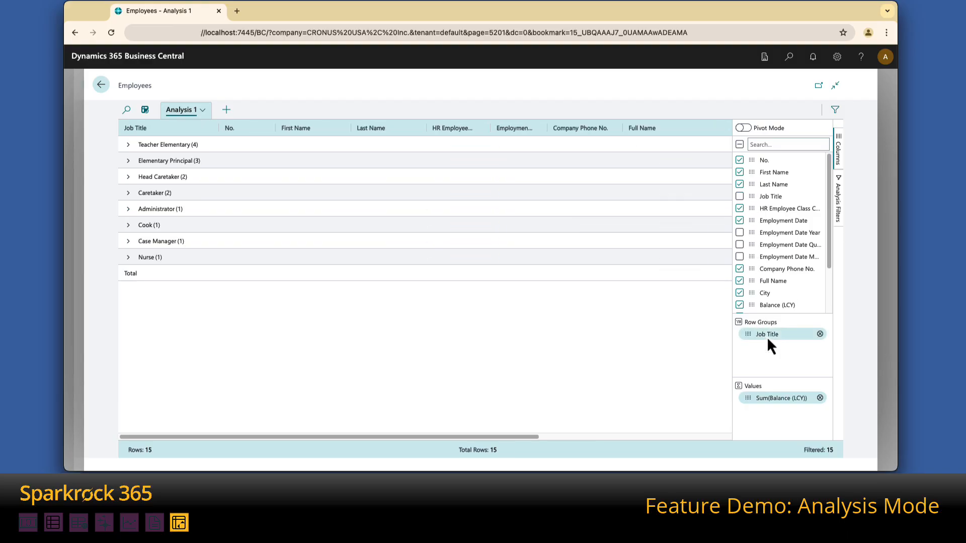